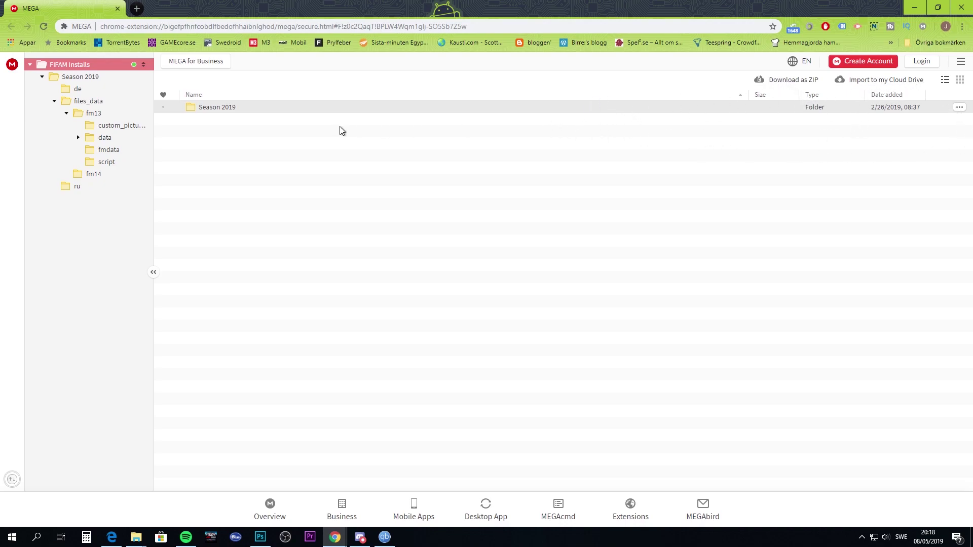
Get the share link with key for the Season 2019 folder, highlight it, and close the export dialog.
right_click(222, 112)
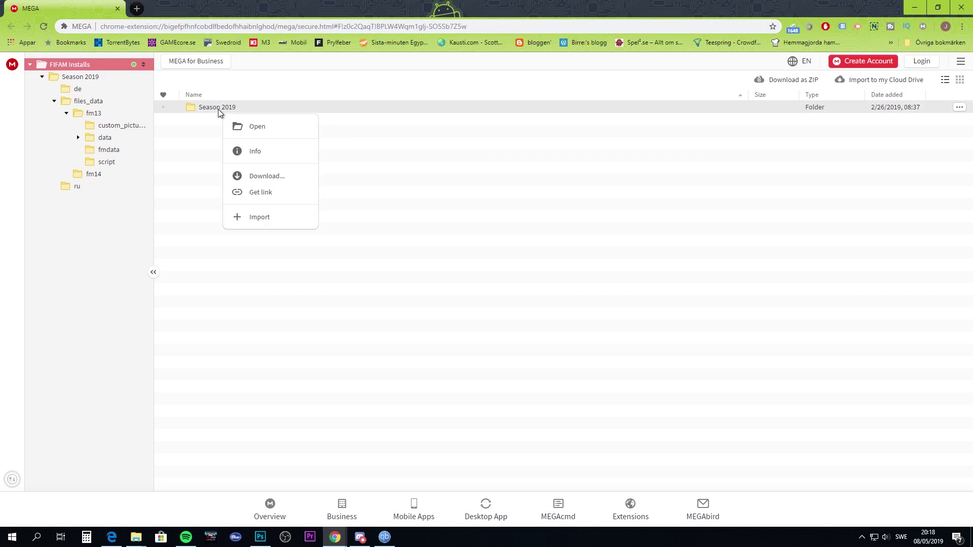
click(293, 199)
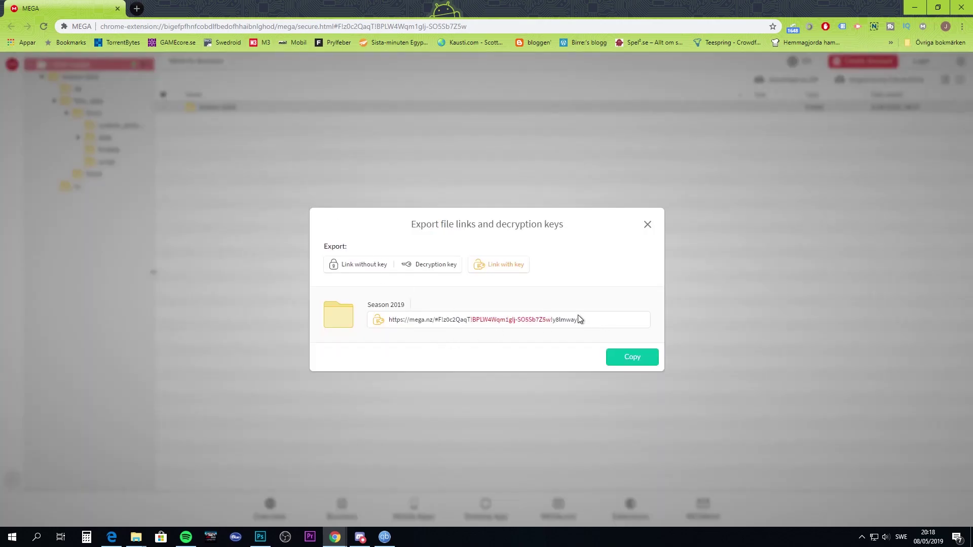
drag(582, 320, 344, 320)
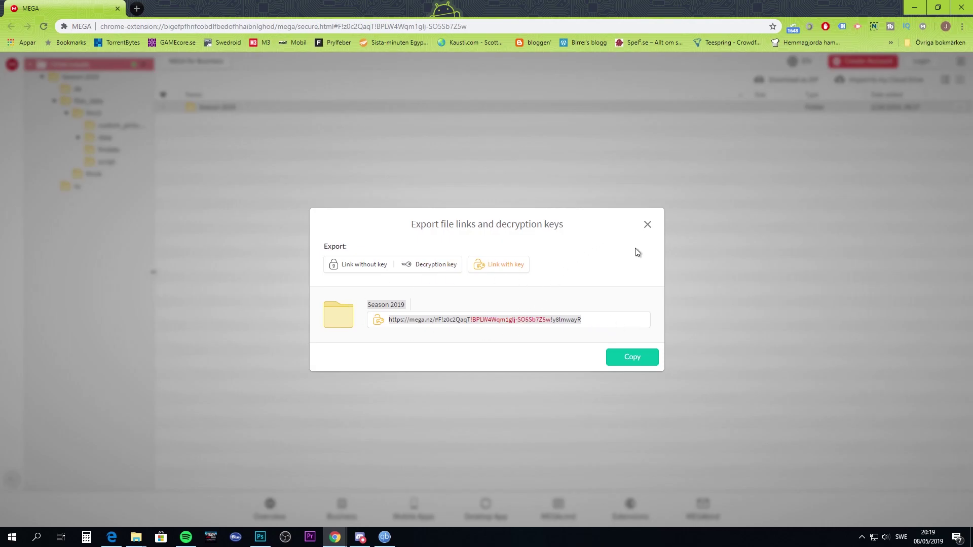
click(647, 224)
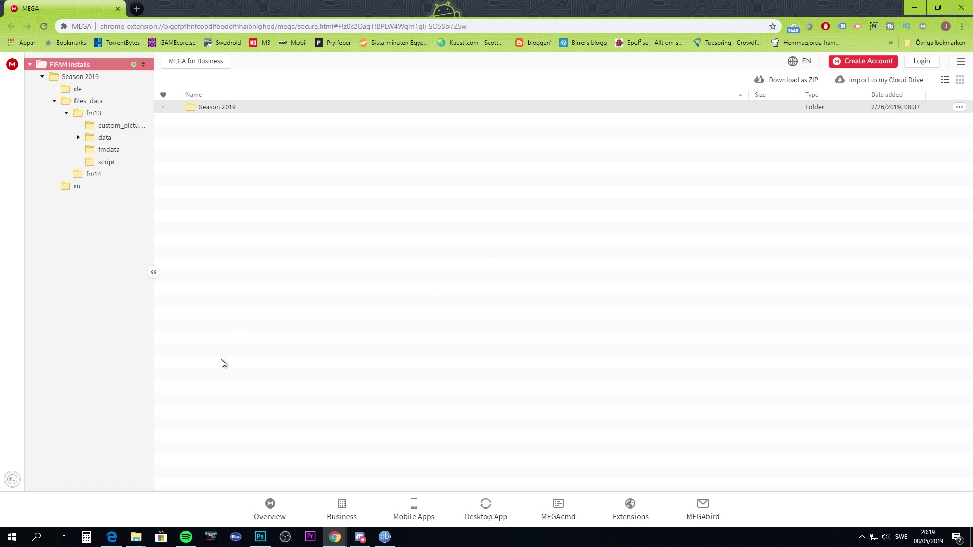
Switch to the Downloads folder in File Explorer and open Season 2019 inside FIFAM Installs.
mouse_move(139, 538)
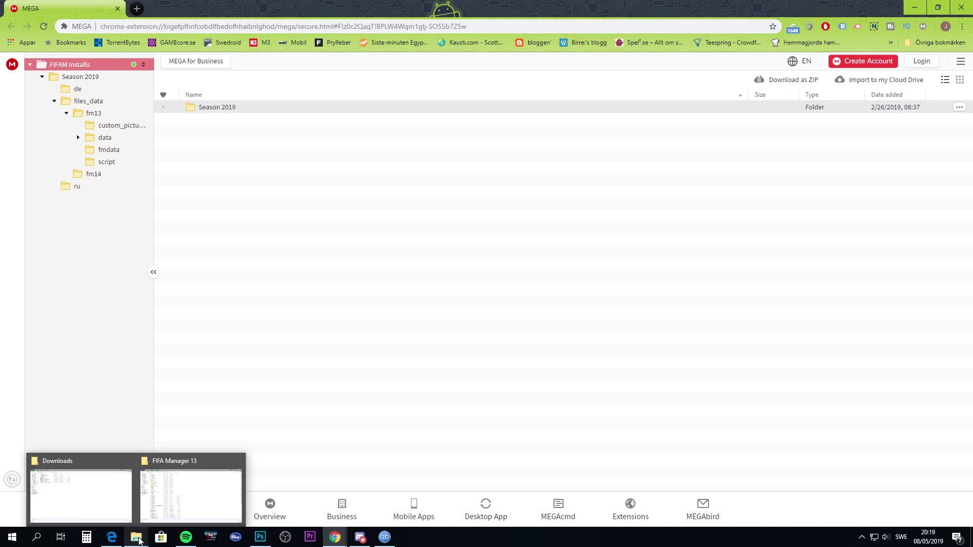
click(118, 497)
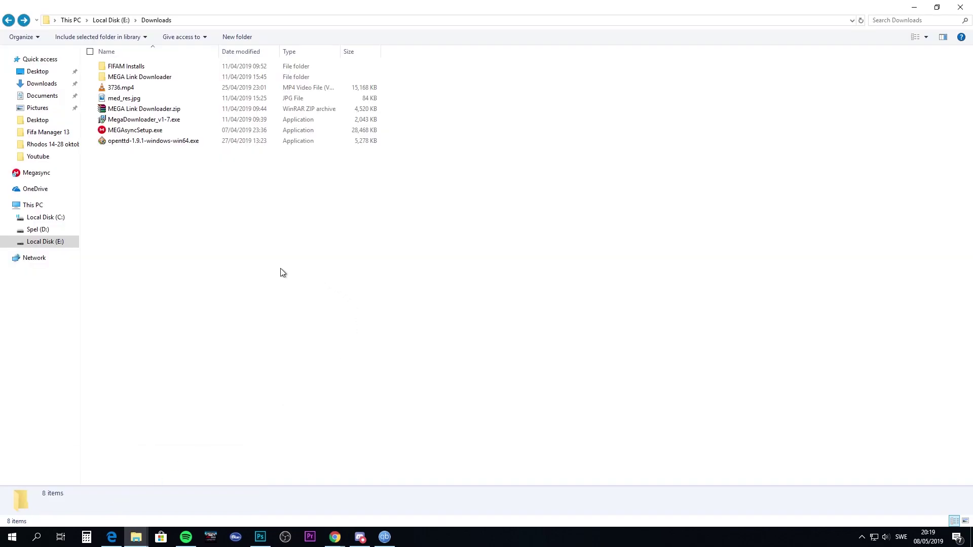
double_click(132, 71)
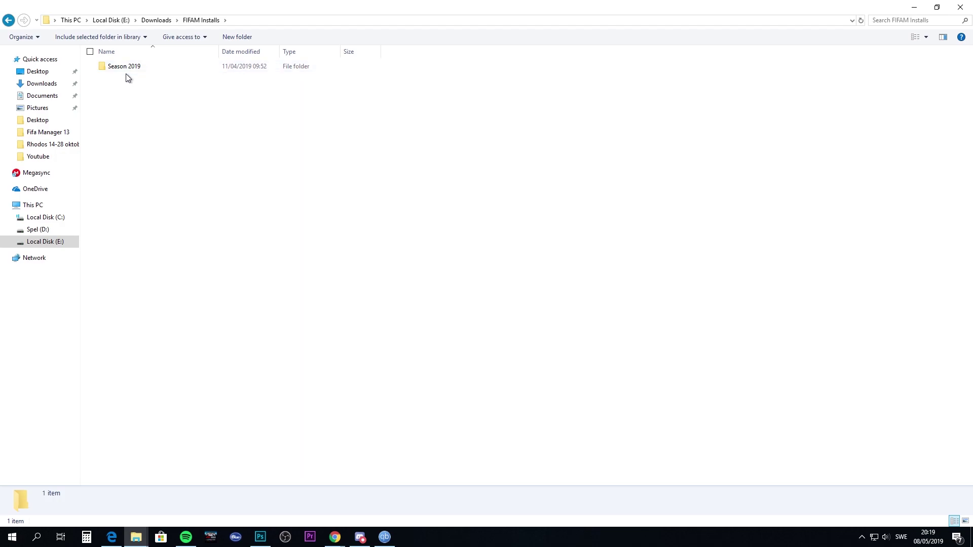
double_click(128, 69)
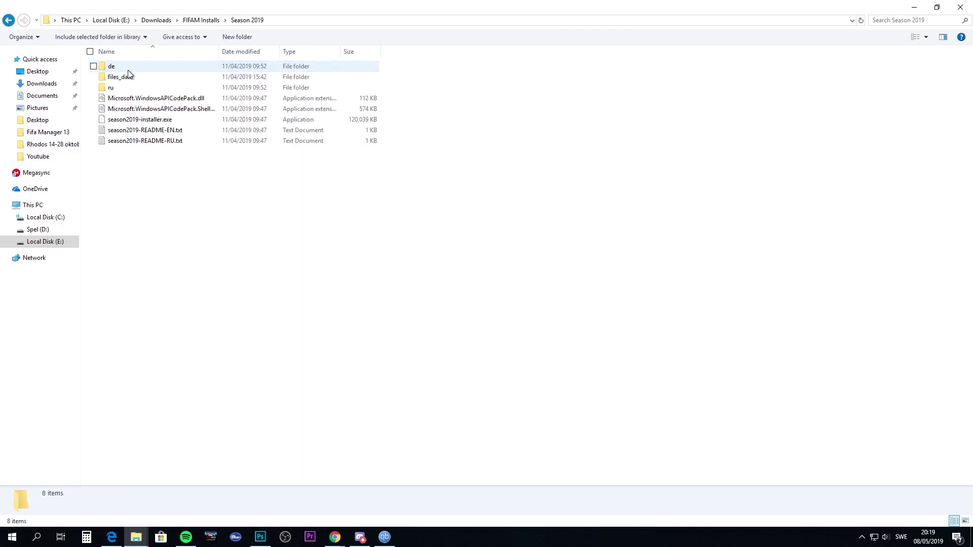
Launch season2019-installer.exe, allow it to make changes to the device, and accept the license agreement.
double_click(152, 121)
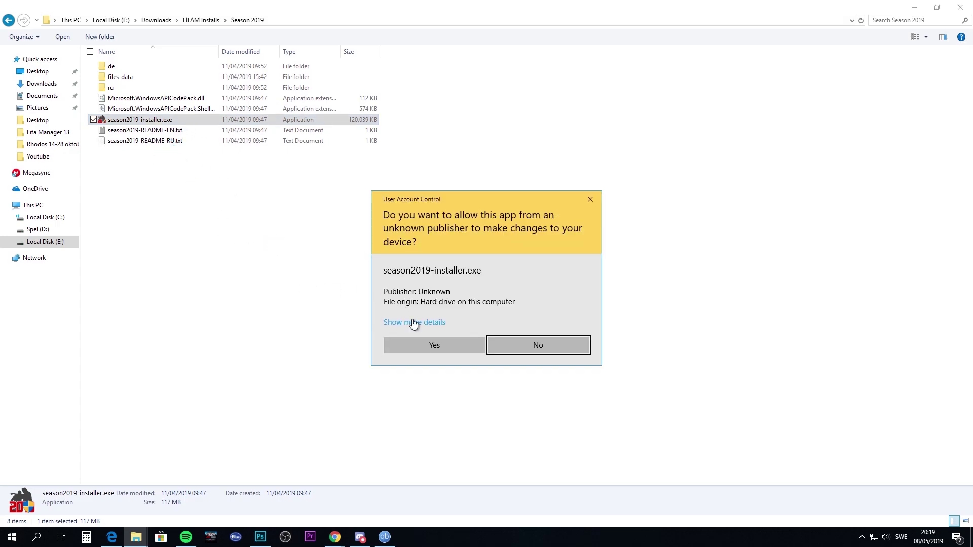
click(433, 342)
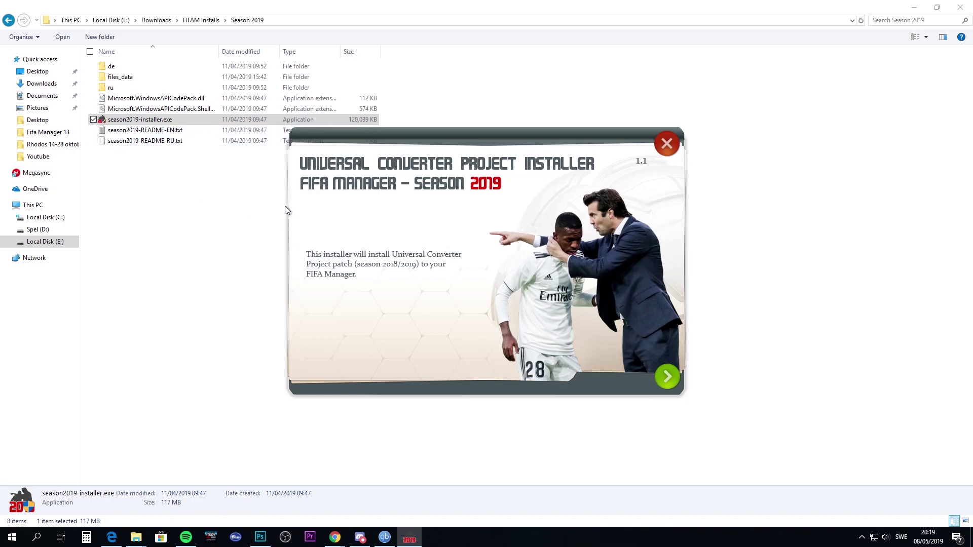
click(674, 379)
click(459, 341)
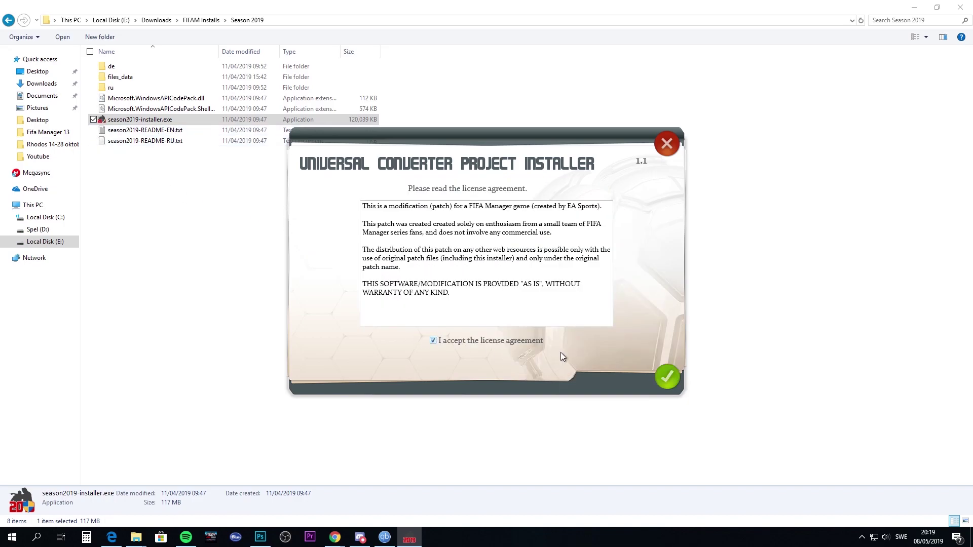
click(662, 381)
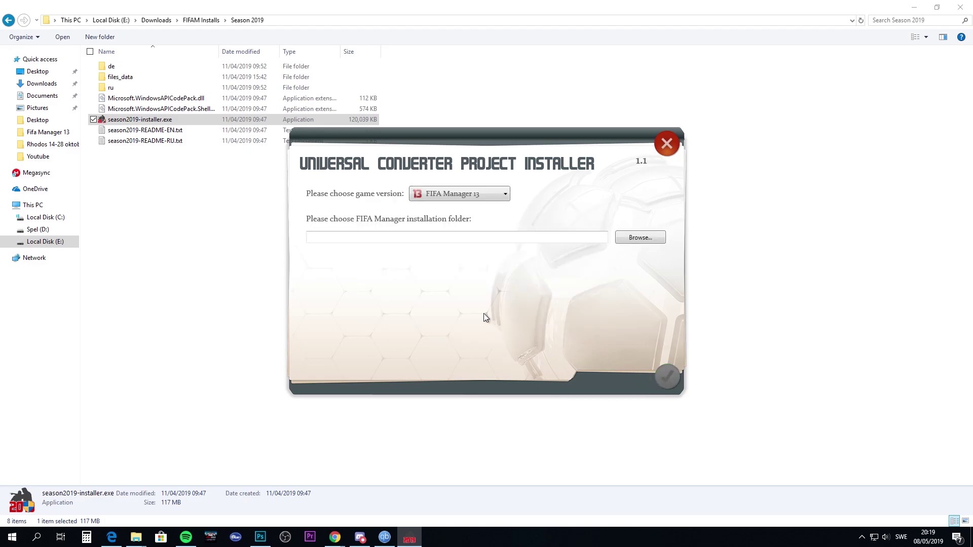
Keep FIFA Manager 13 as the game version and choose E:\FIFA Manager 13 as the installation folder.
click(481, 197)
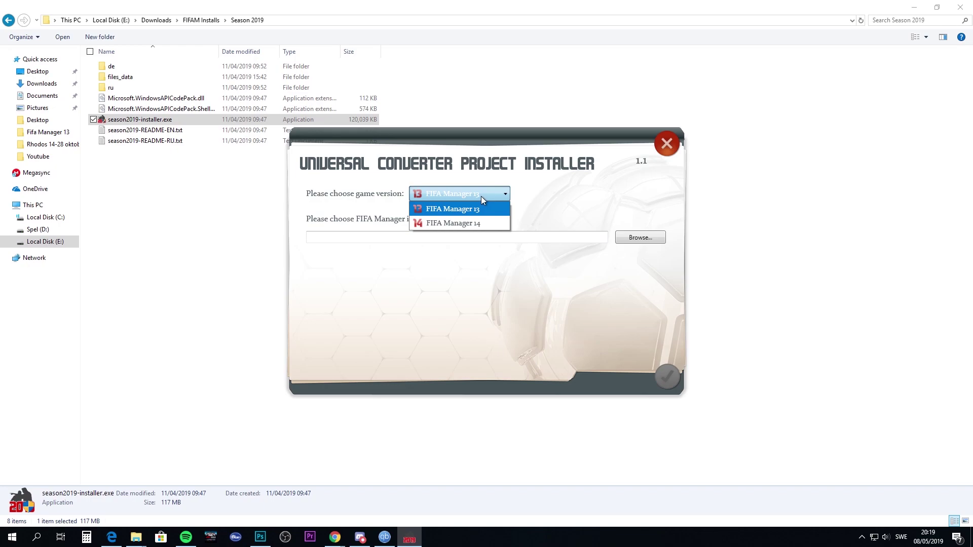
click(530, 287)
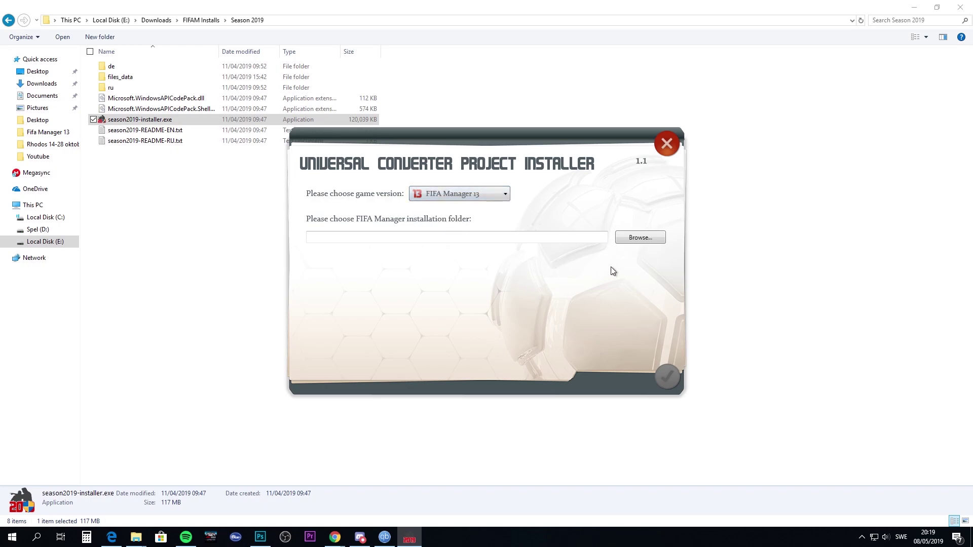
click(646, 238)
click(640, 238)
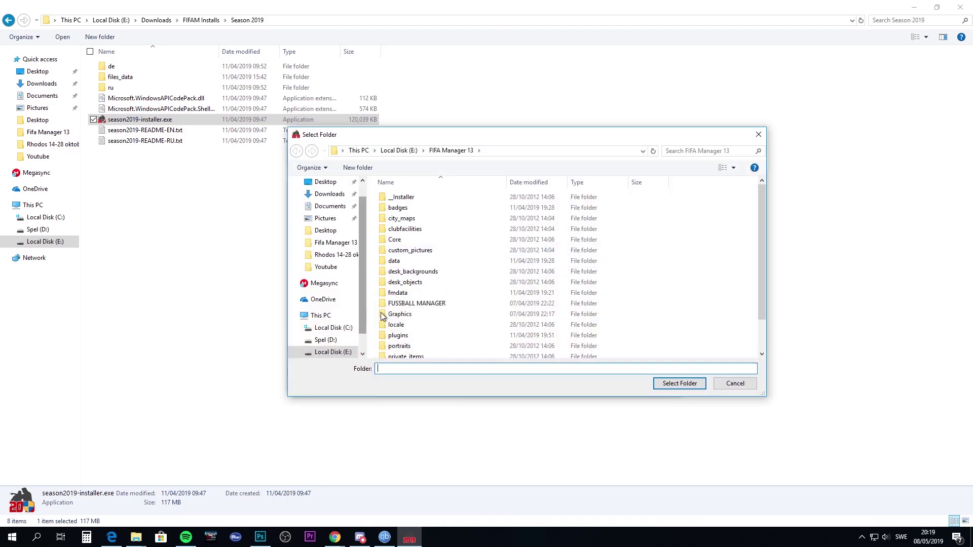
click(679, 384)
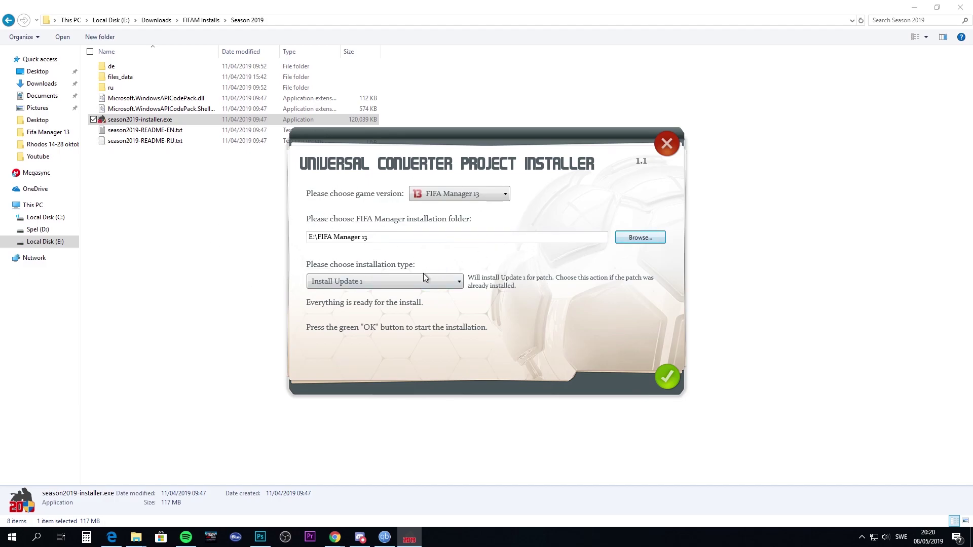
Set the installation type to "Install patch with all updates" and exit the installer without starting the installation.
click(370, 287)
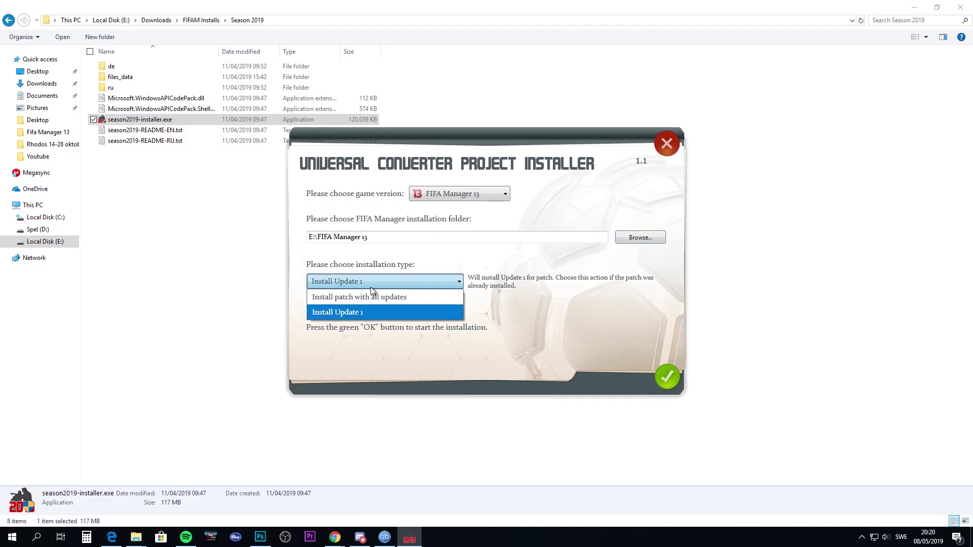
click(512, 293)
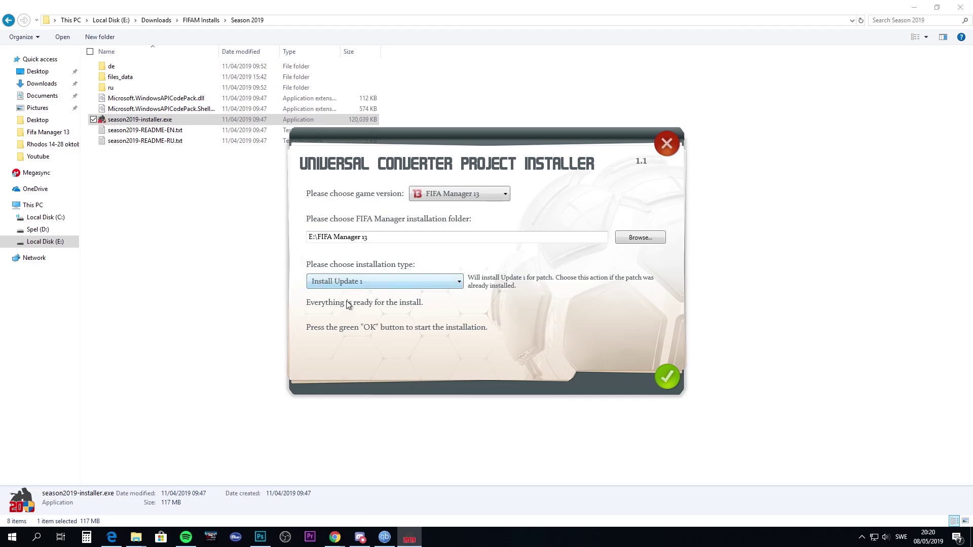
click(428, 288)
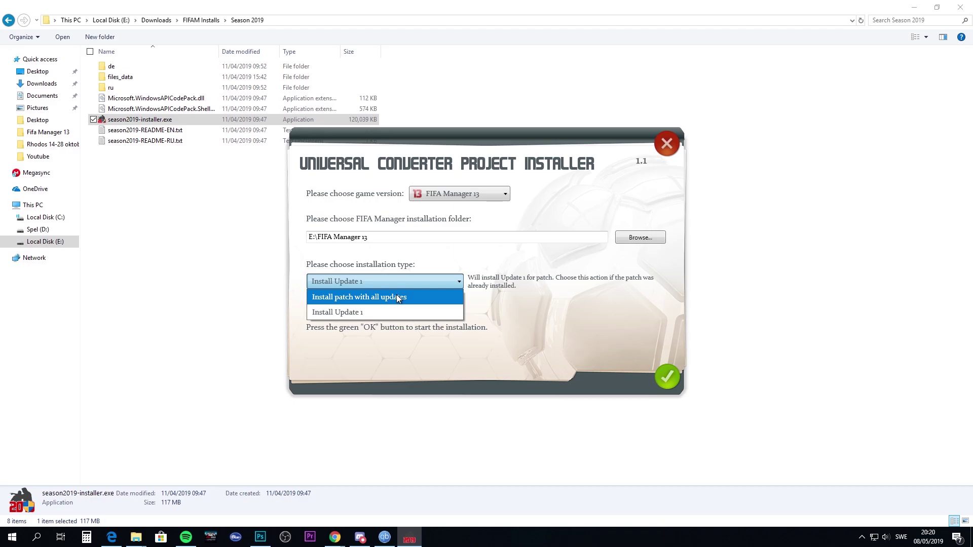
click(578, 292)
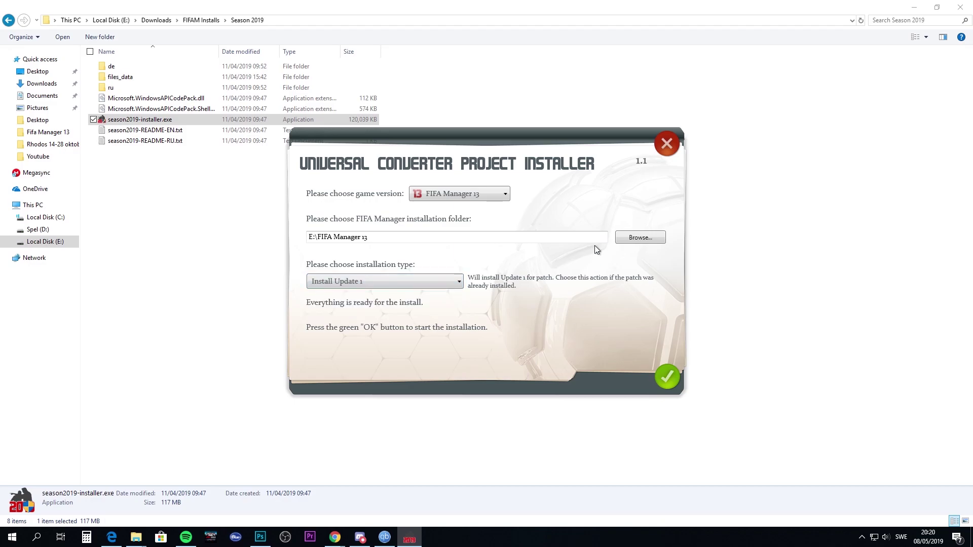
click(458, 281)
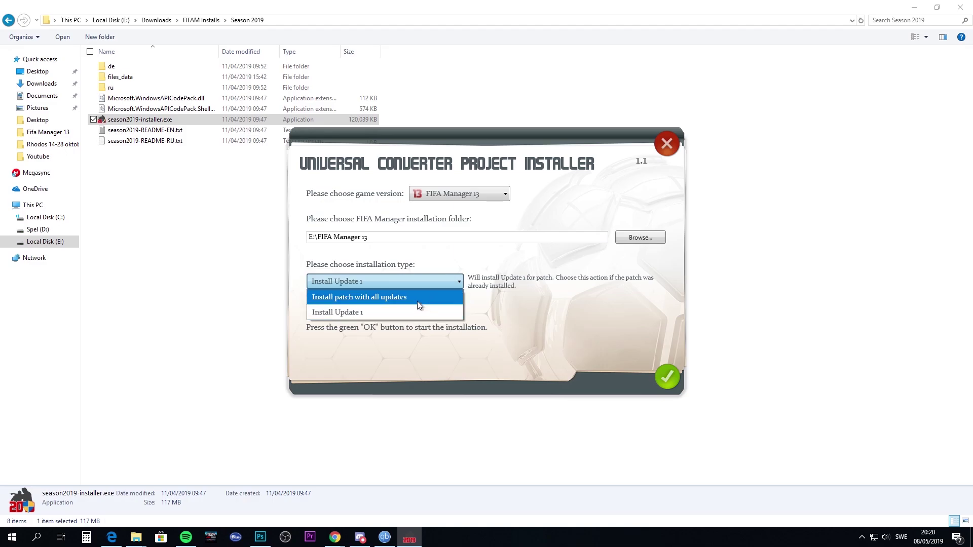
click(419, 299)
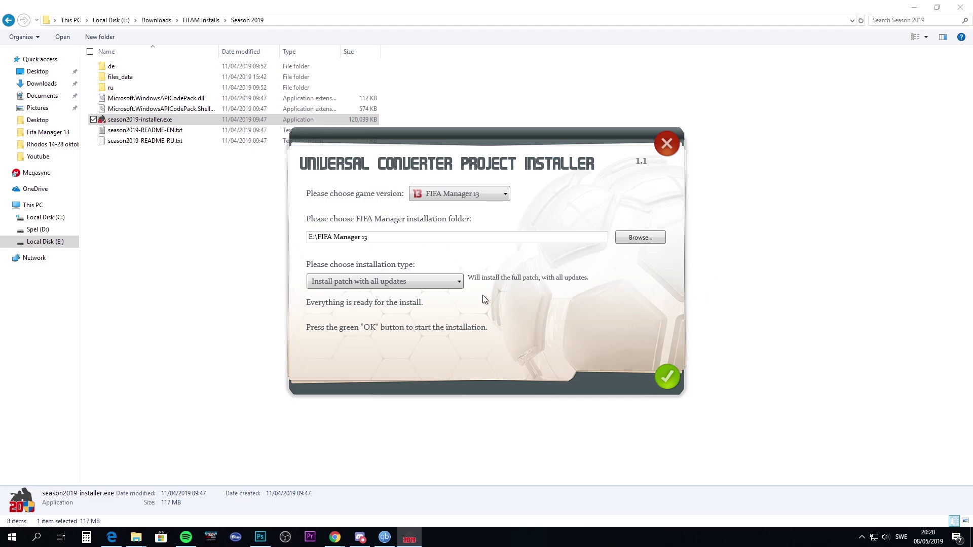
click(667, 146)
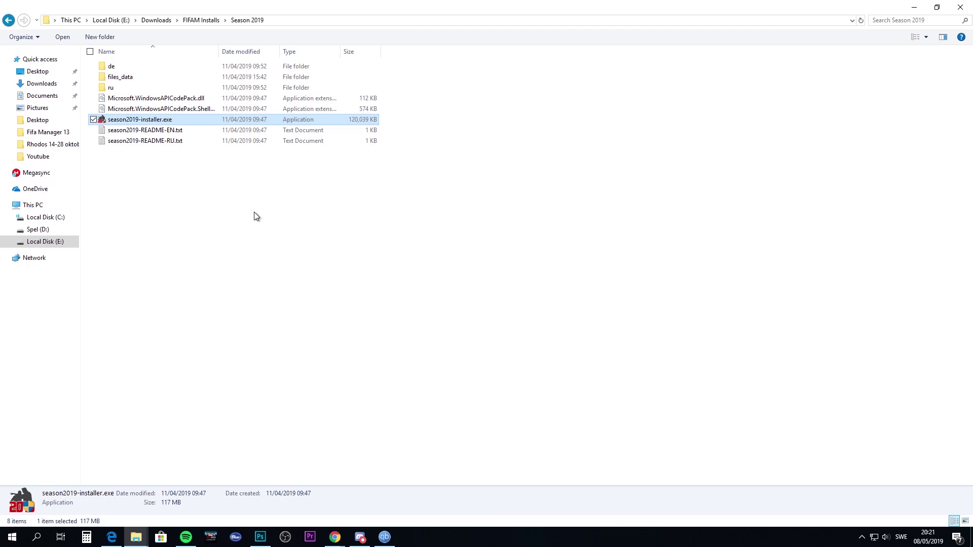
Read season2019-README-EN.txt, highlight its Discord server link, and close the file.
double_click(177, 131)
drag(496, 333, 510, 173)
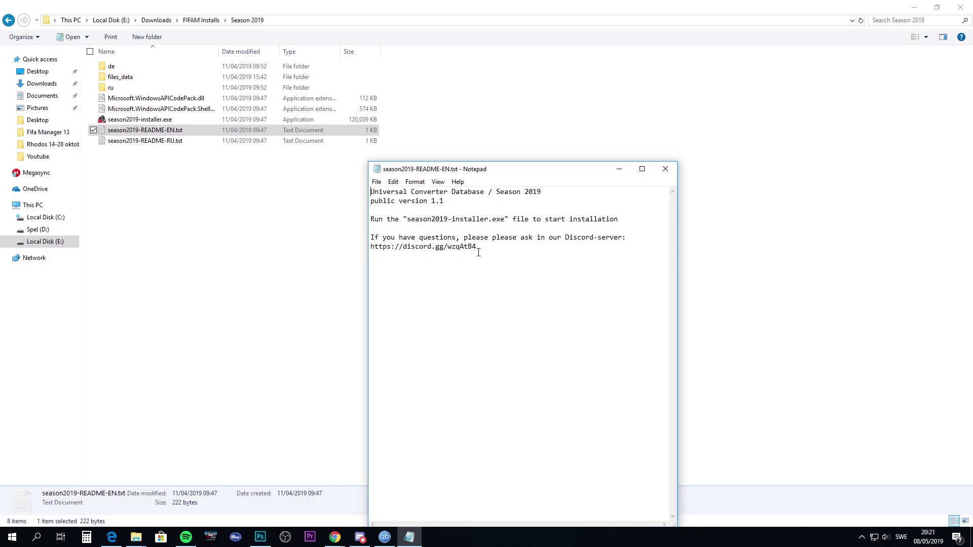
drag(501, 247, 364, 250)
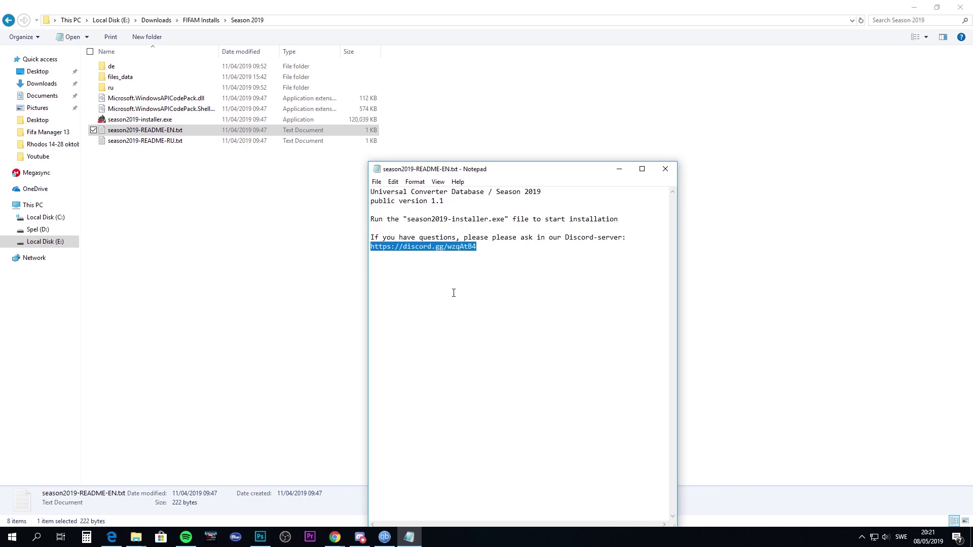
click(665, 169)
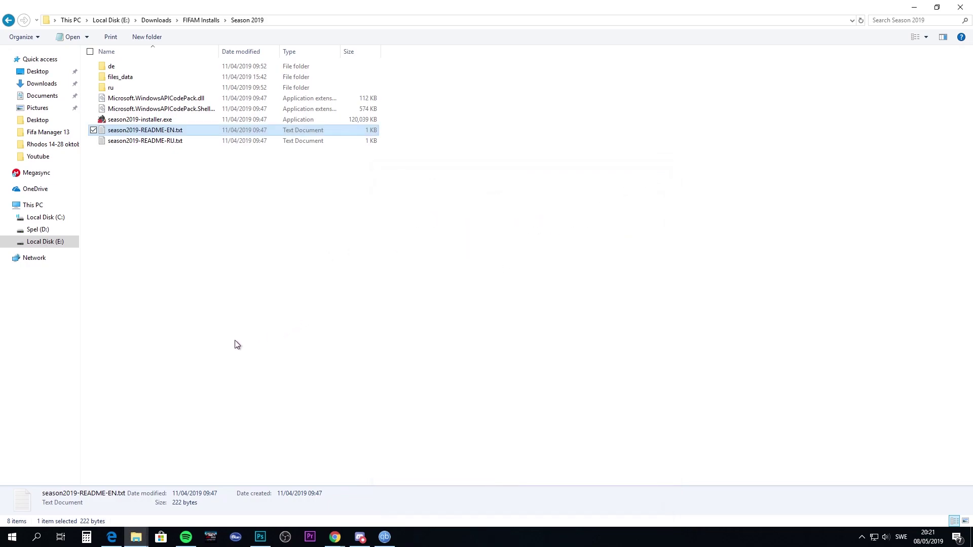
Switch to the FIFA Manager 13 folder window and locate Manager13.exe.
click(136, 537)
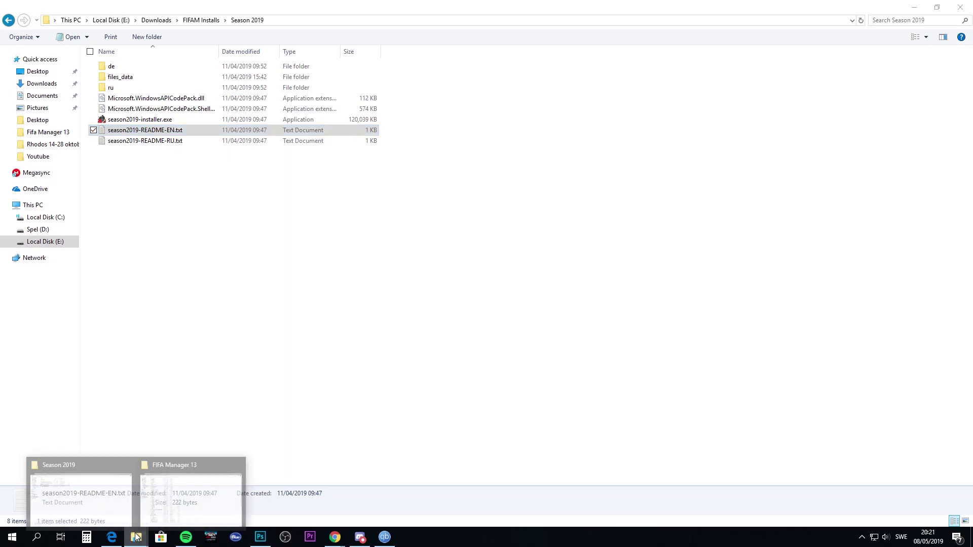
click(151, 506)
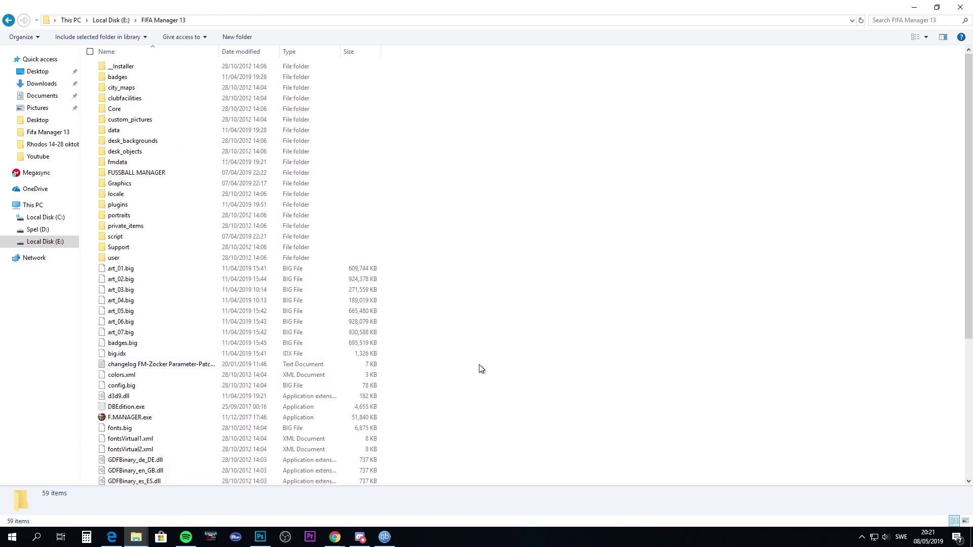
scroll(479, 364, down, 5)
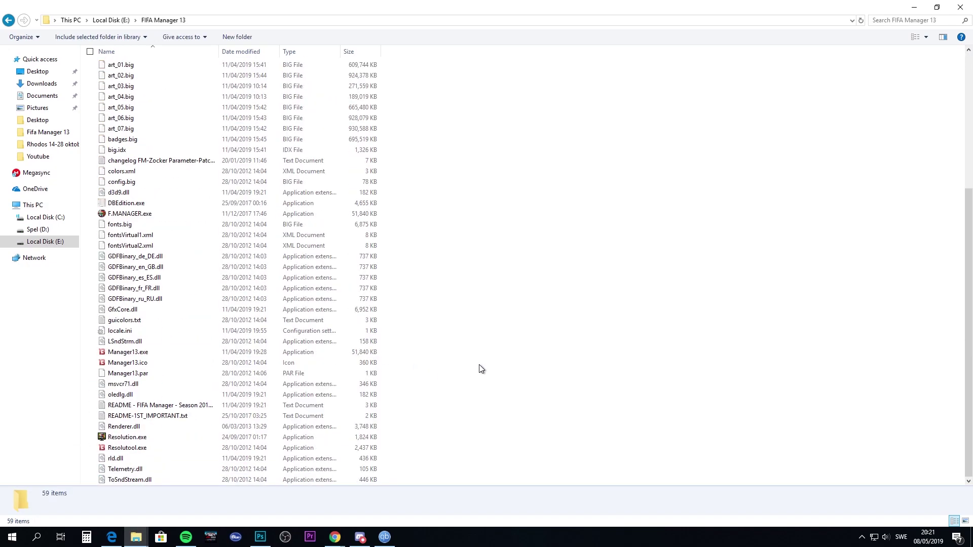
Rename Manager13.exe to Manager13..exe, adding an extra dot before the extension.
click(137, 355)
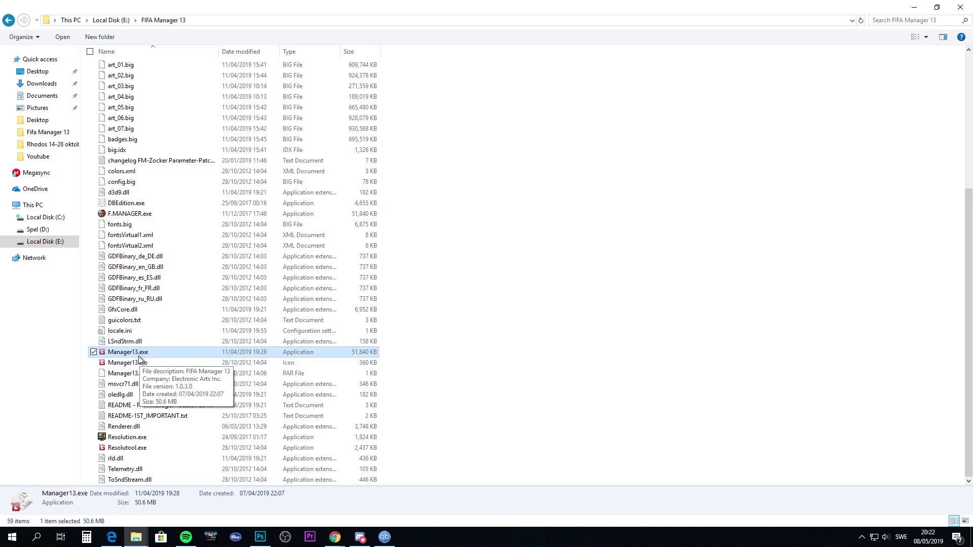
click(138, 355)
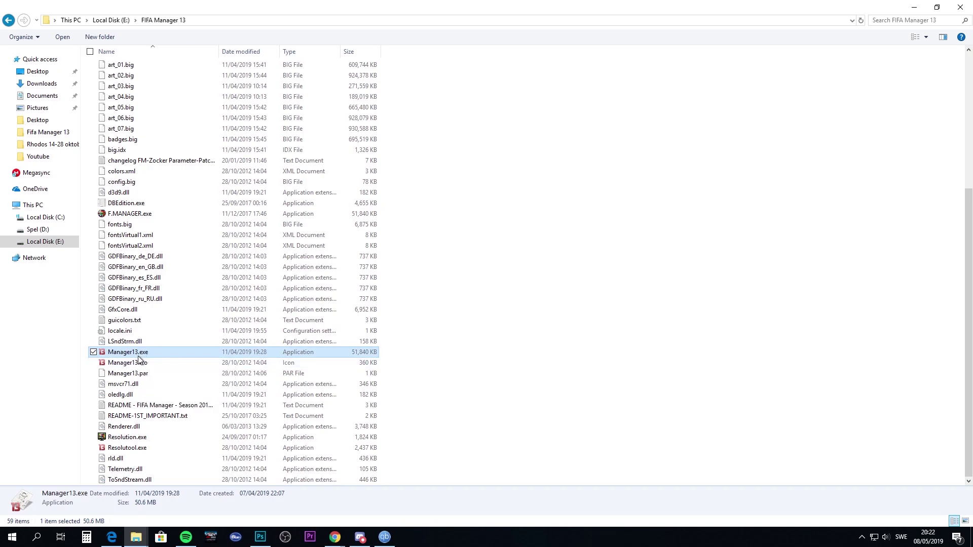
click(137, 355)
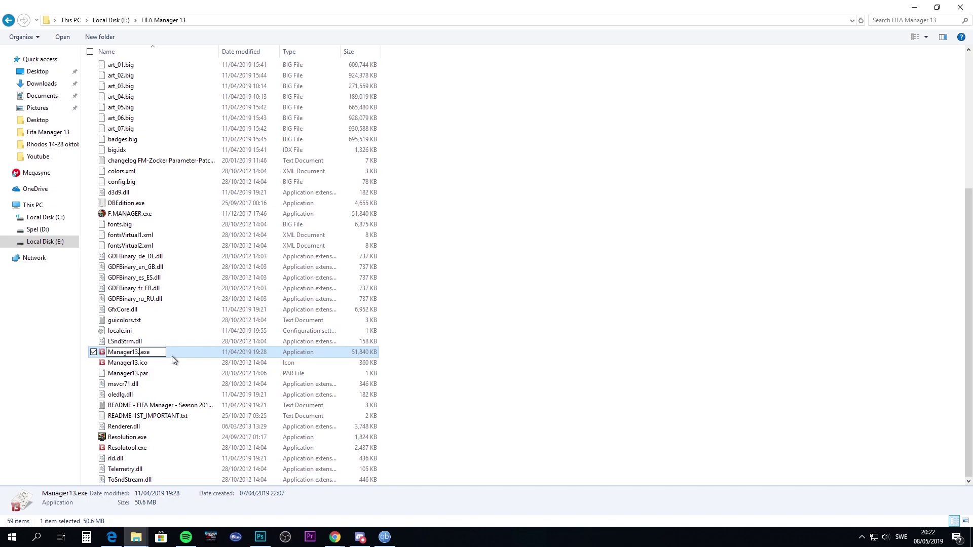
text(.)
key(Return)
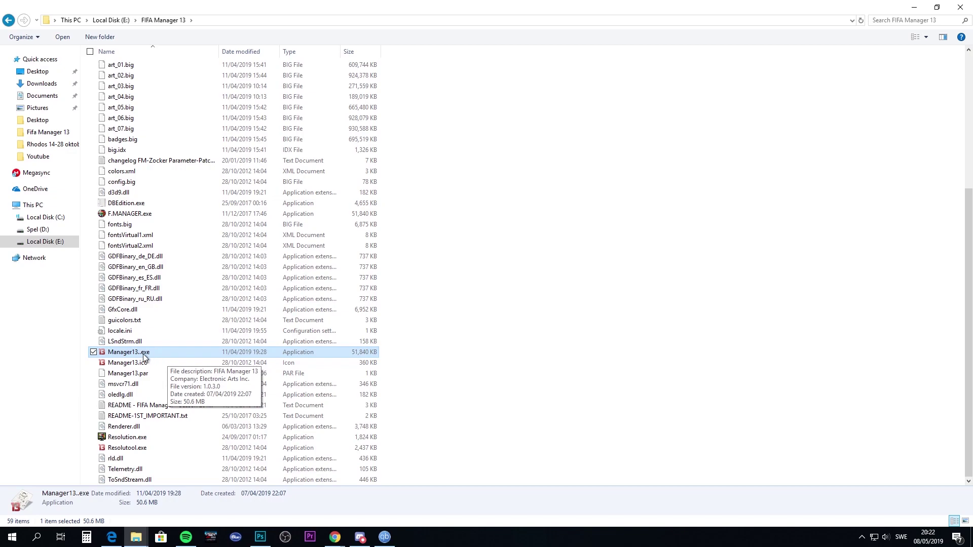
Remove the extra dot to rename the game's executable back to Manager13.exe.
key(F2)
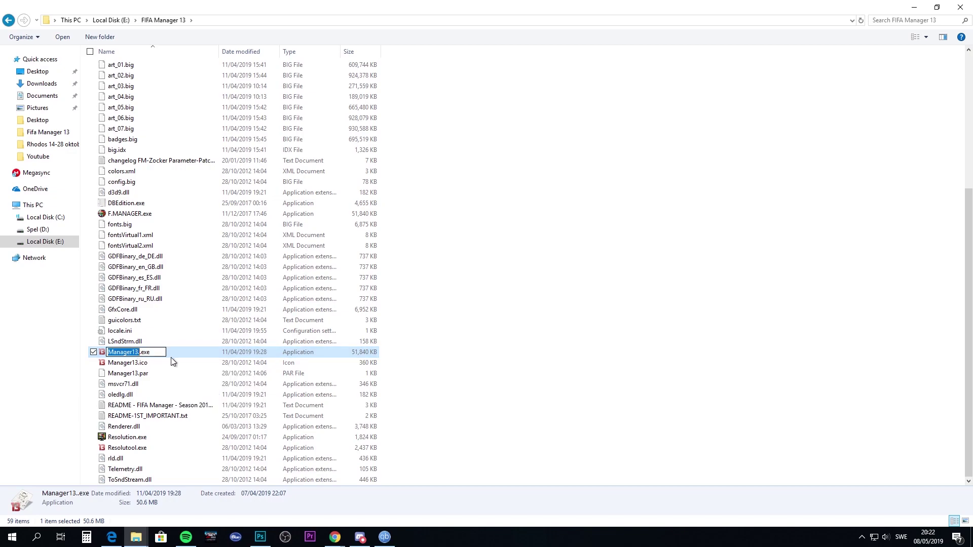
key(Right)
key(BackSpace)
key(Return)
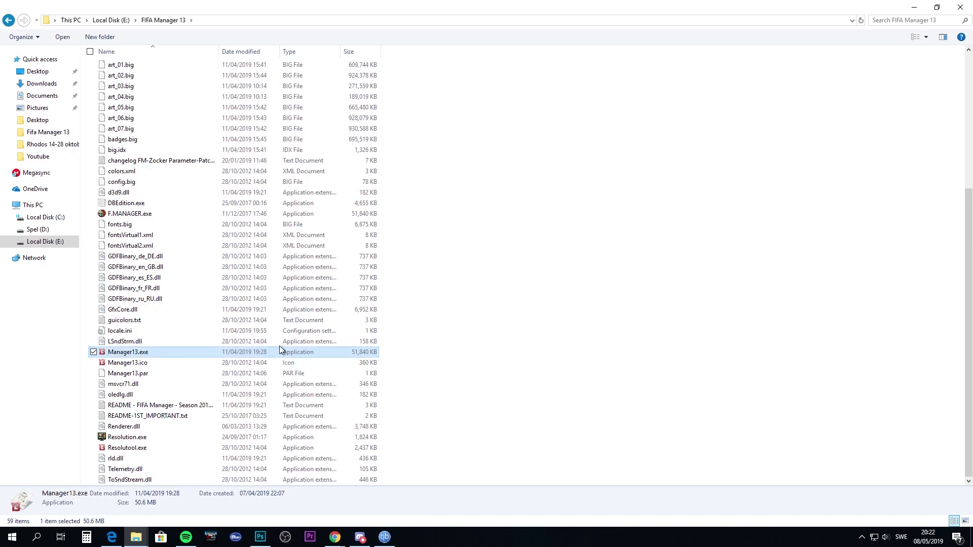
Open the compatibility settings in the properties of Manager13.exe and move the dialog clear of the file list.
click(465, 336)
click(142, 354)
right_click(142, 354)
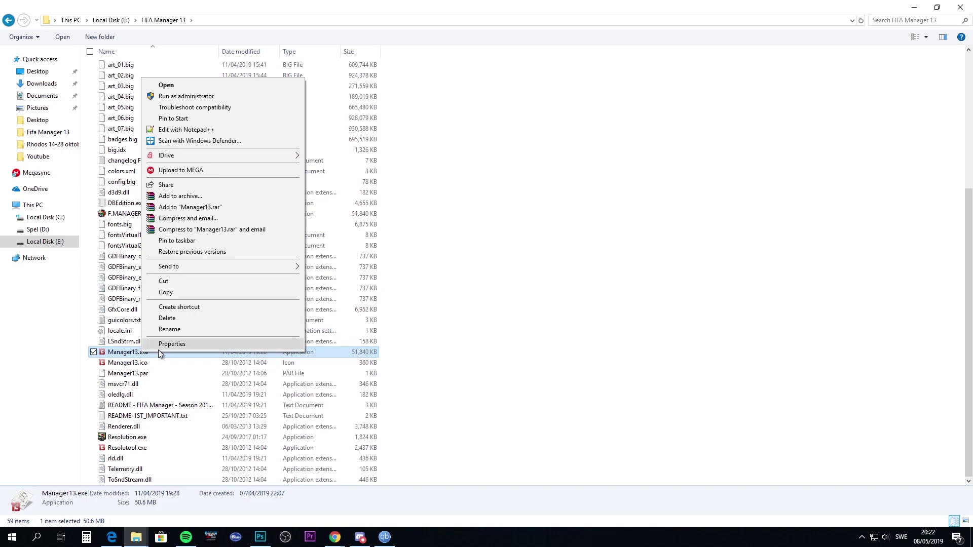
click(158, 348)
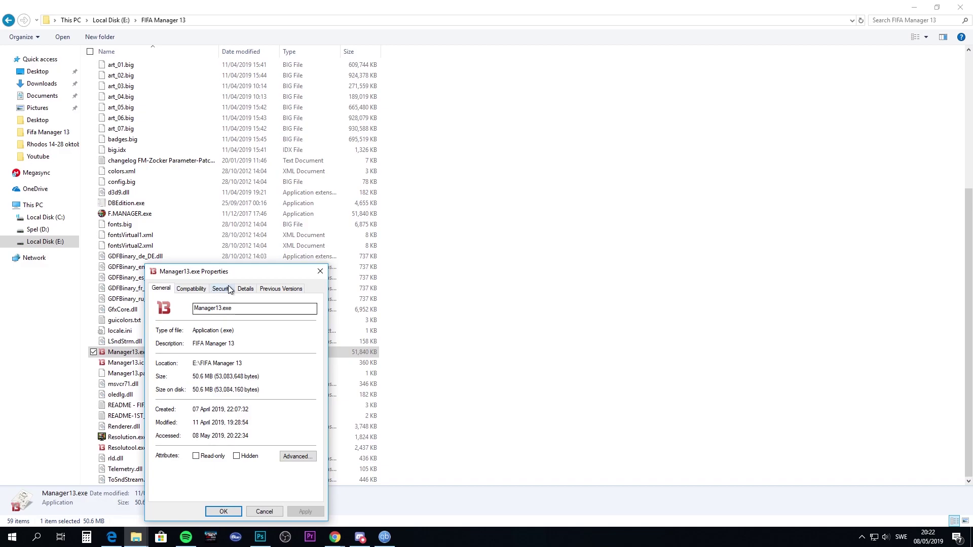
click(199, 289)
drag(203, 271, 457, 135)
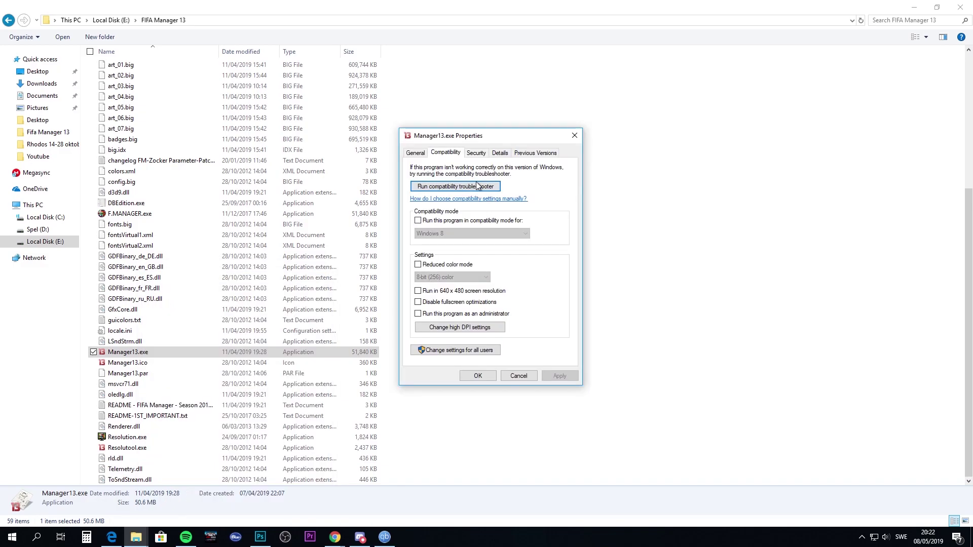
Try enabling compatibility mode for Windows 7 on Manager13.exe, and discard the change.
click(439, 224)
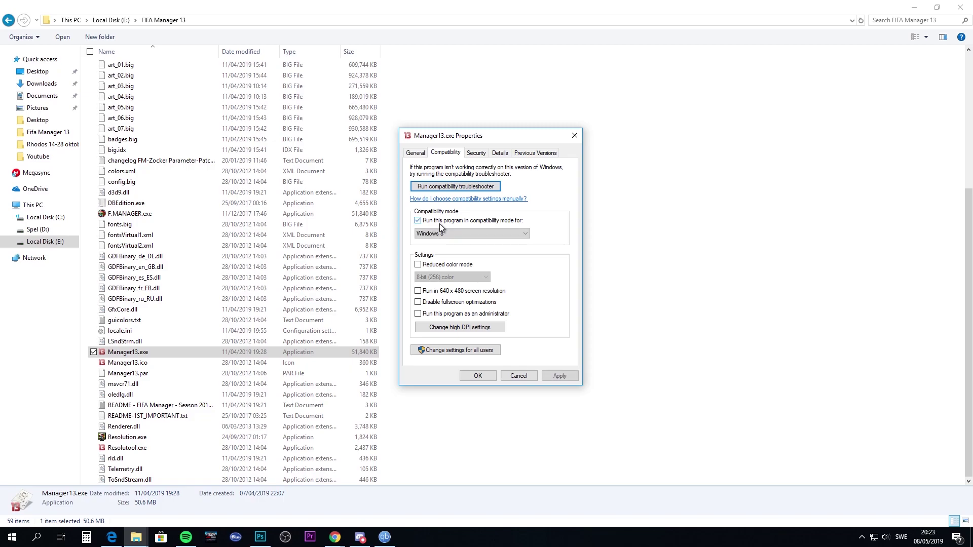
click(438, 233)
click(435, 289)
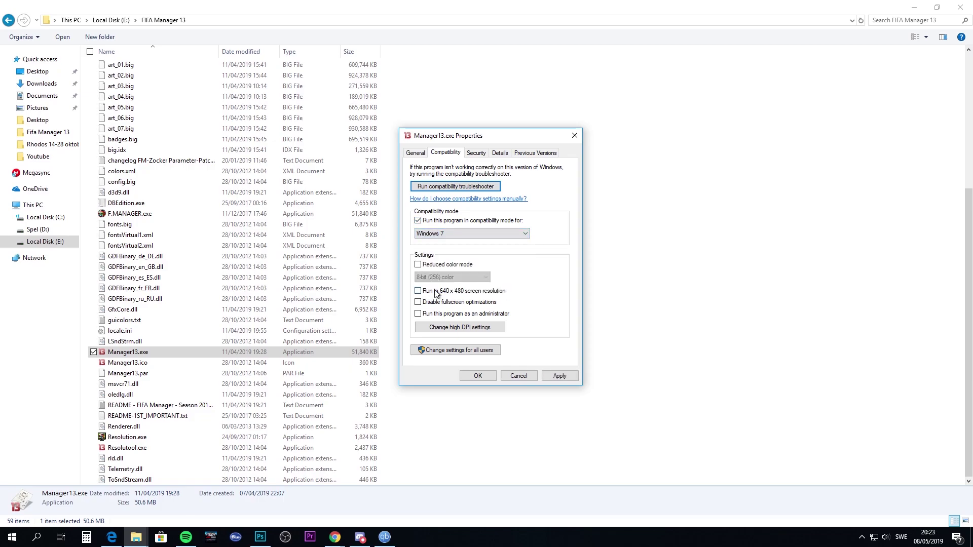
click(515, 378)
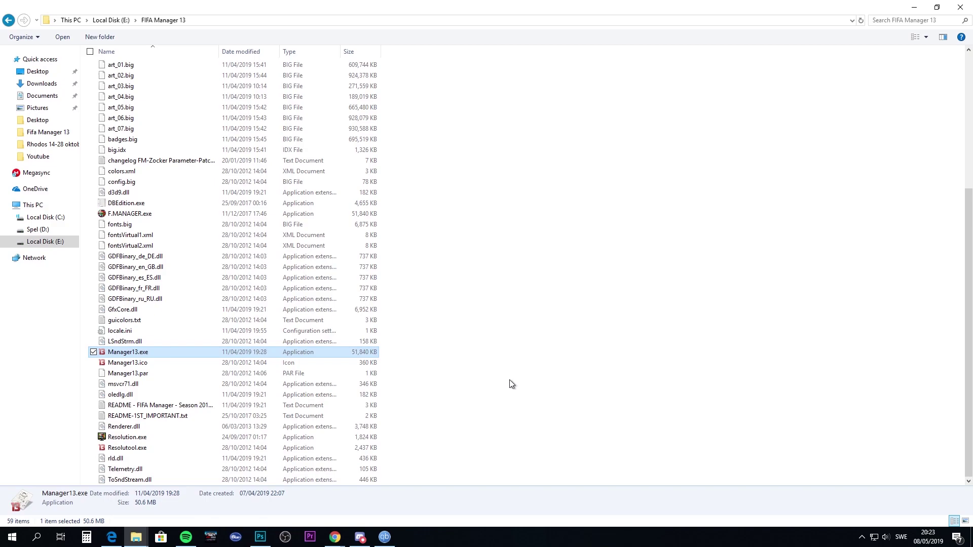
click(511, 386)
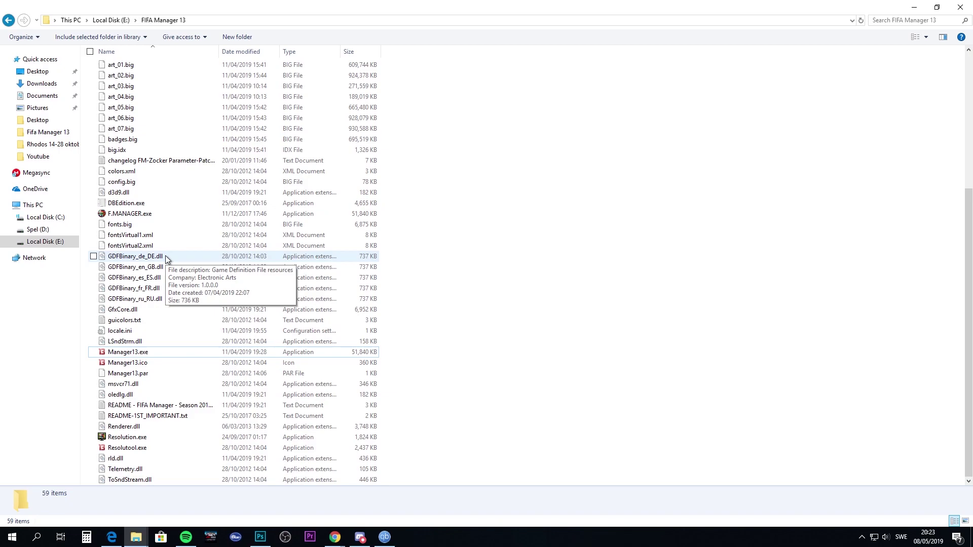
Try renaming d3d9.dll to winmm.dll, cancel the rename, and deselect the file.
click(120, 195)
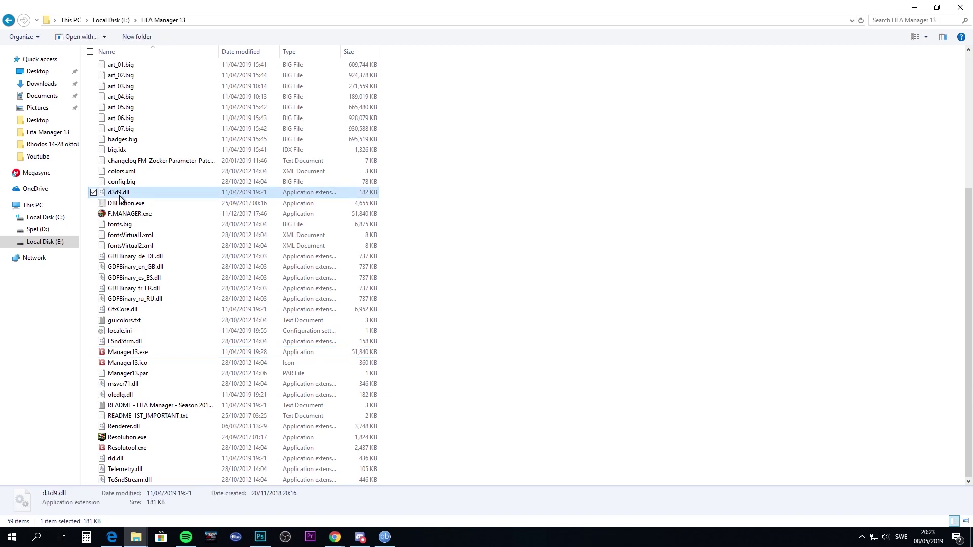
click(120, 196)
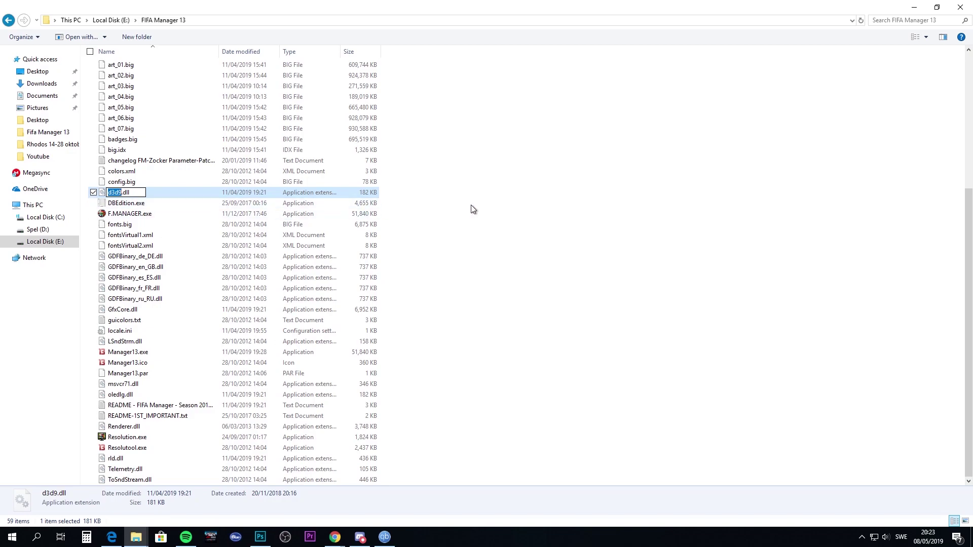
text(winmm.dll)
key(Delete)
key(Delete)
key(Delete)
key(Delete)
key(Escape)
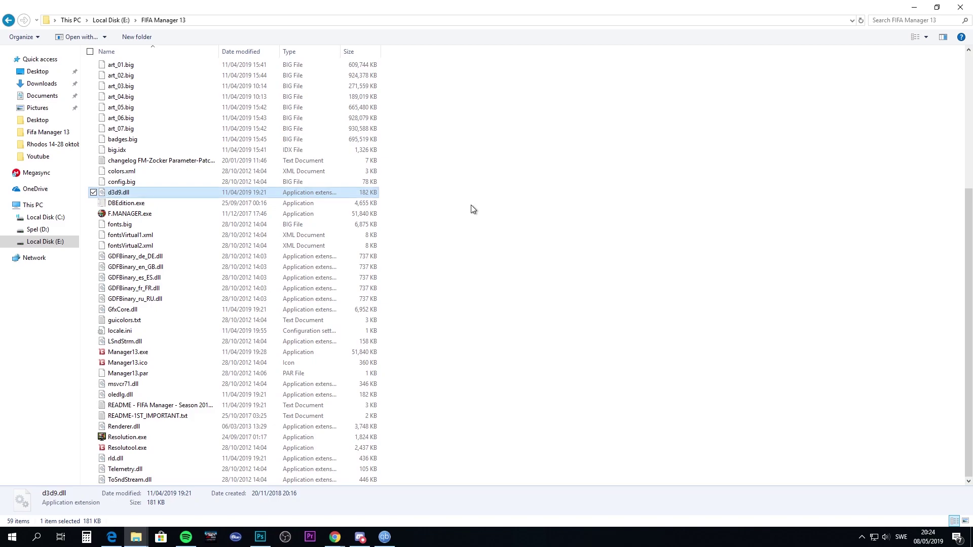
click(547, 342)
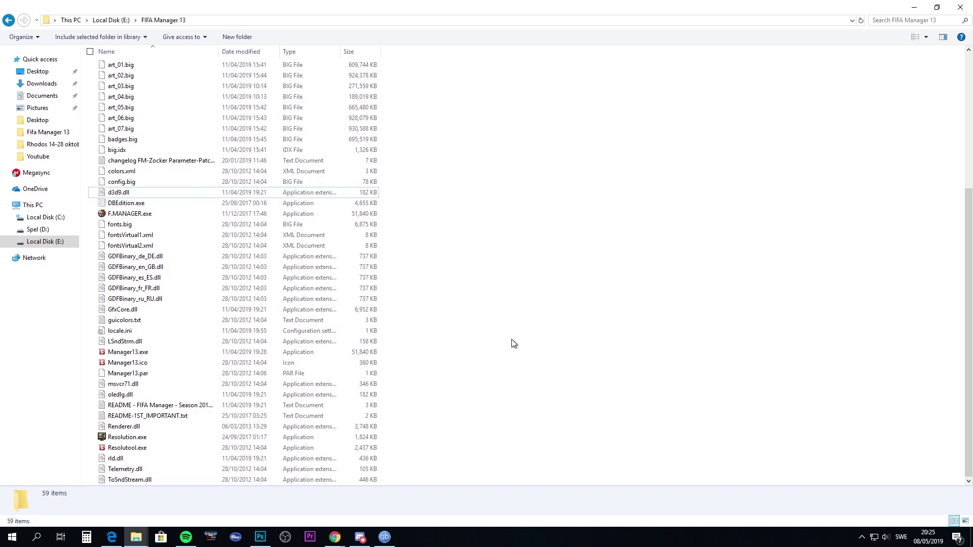
Open locale.ini, highlight the AVAILABLE_LANGS codes and the TEXT_LANGUAGE_OVERRIDE value, and close the file without editing it.
double_click(124, 330)
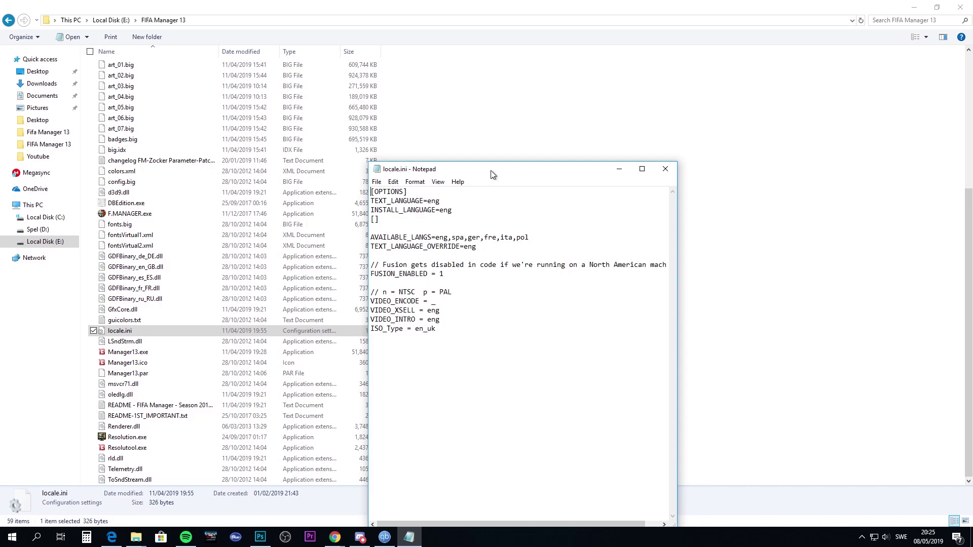
drag(490, 171, 504, 116)
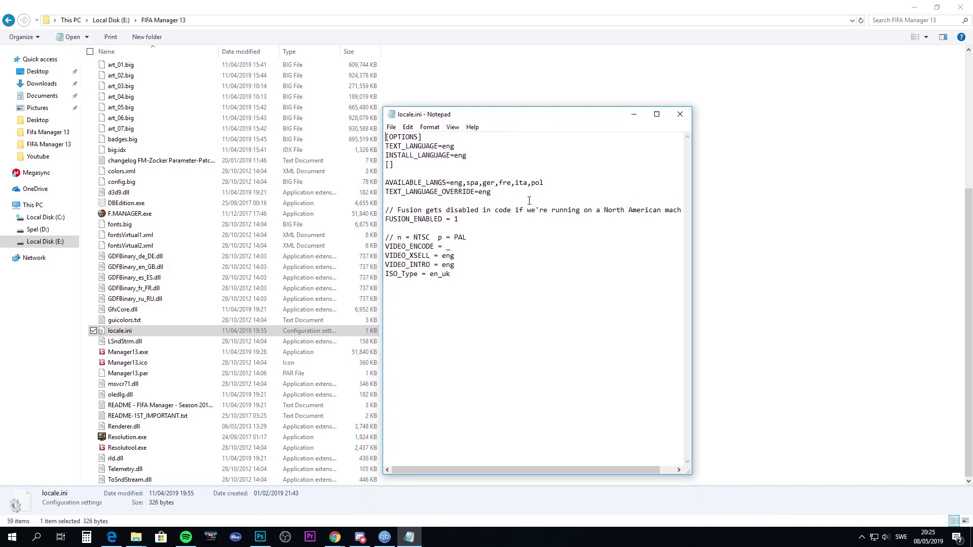
drag(450, 184, 546, 182)
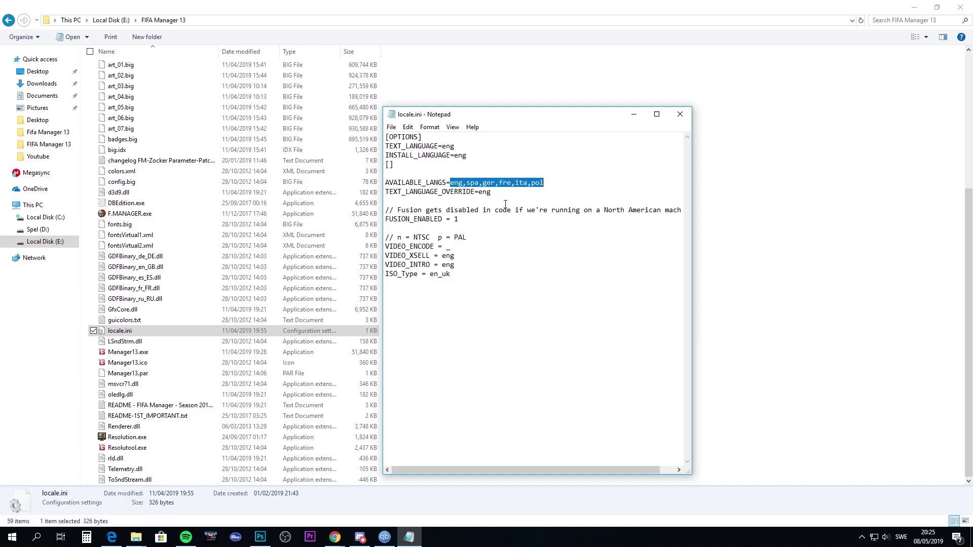
drag(491, 192, 479, 194)
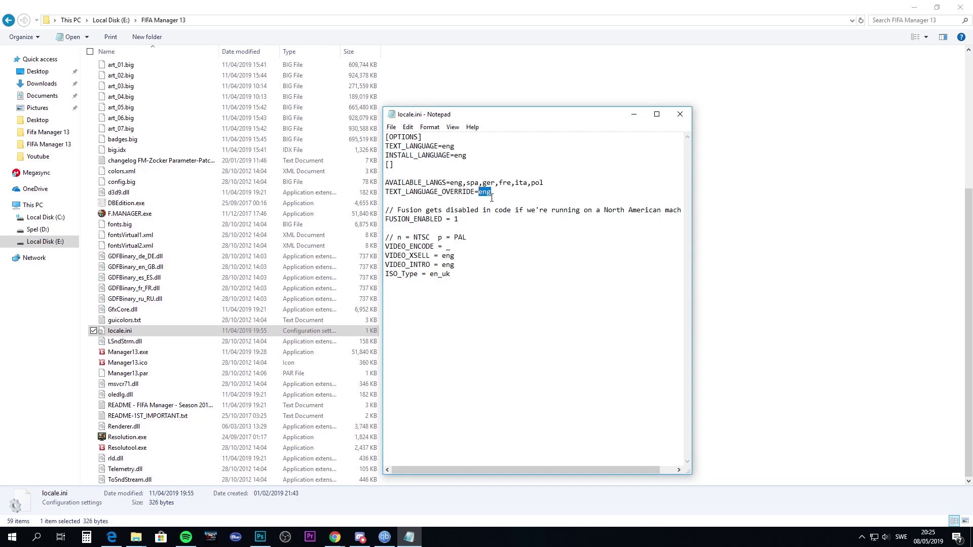
click(499, 193)
click(679, 114)
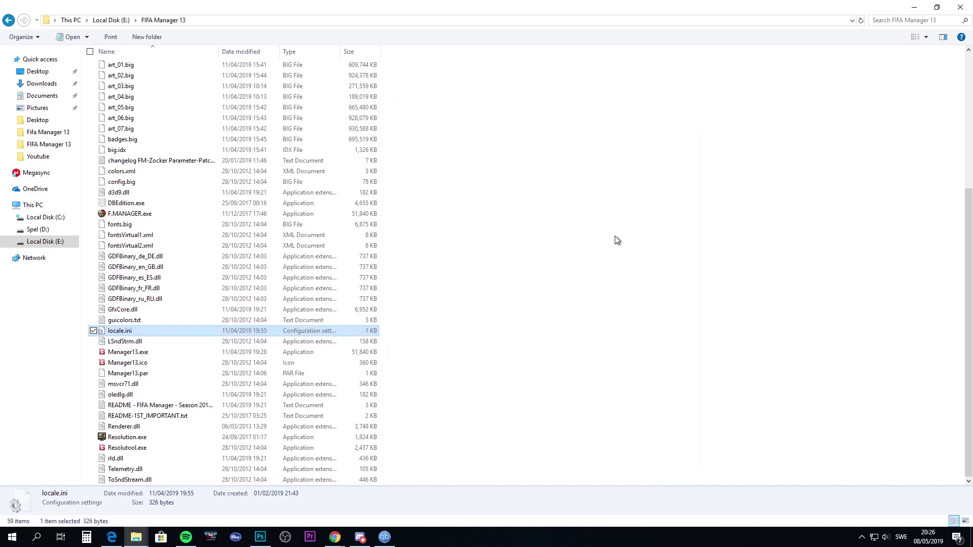